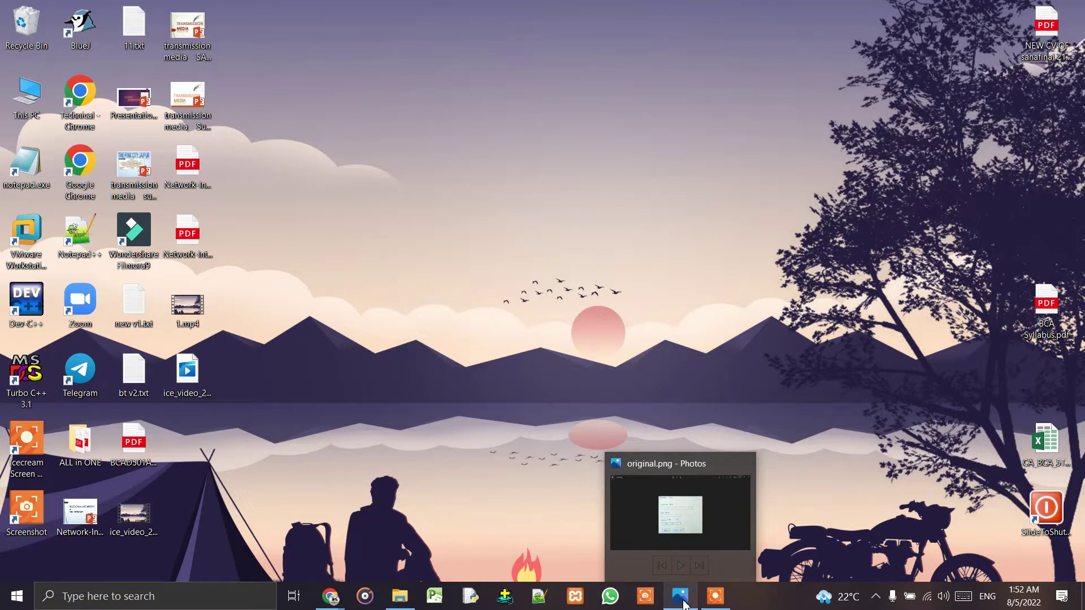
Step: View the hand-drawn payment-info sketch, then return to the sketch2code search results
left_click(681, 596)
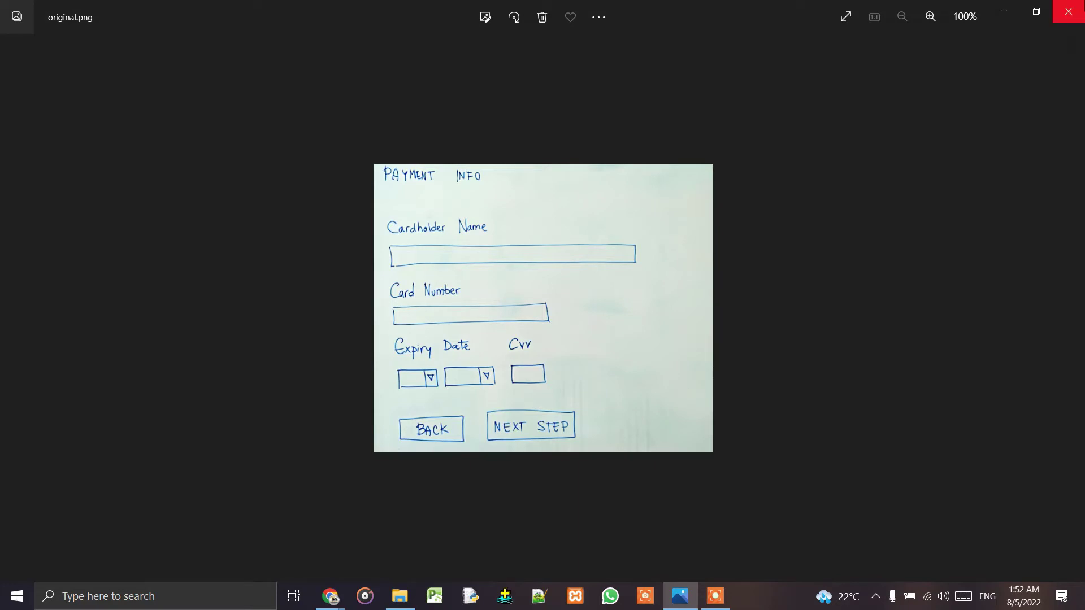
left_click(1004, 11)
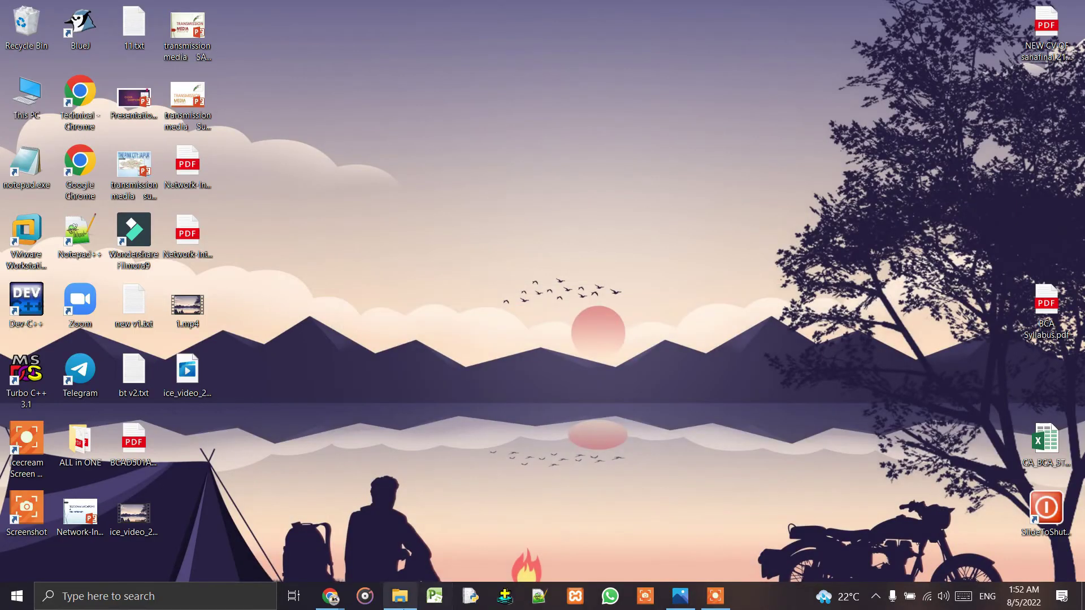
left_click(283, 522)
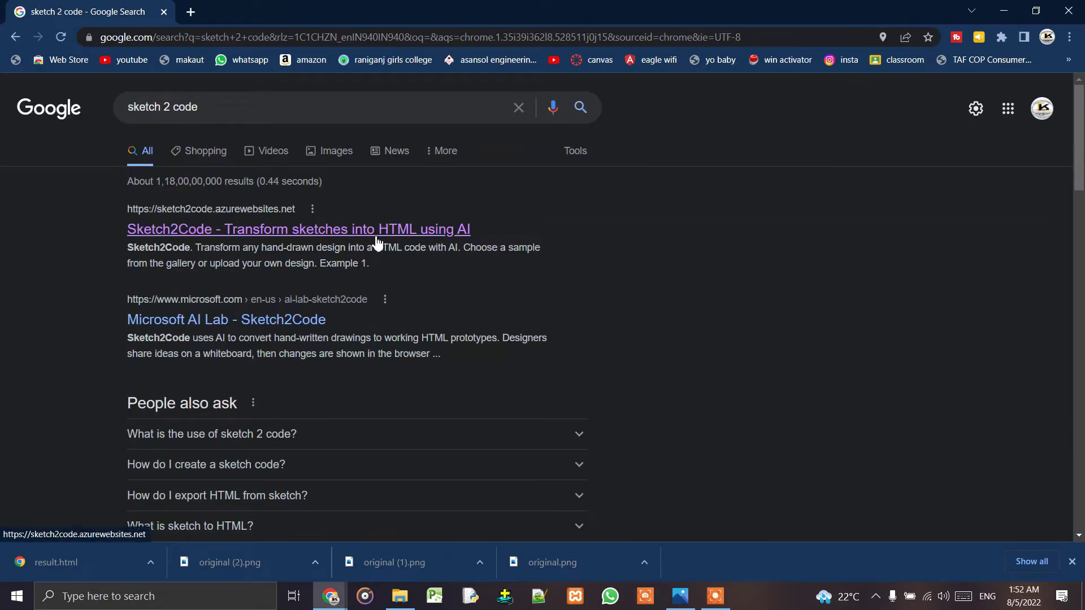
Step: Open the Sketch2Code site and upload original.png from the Downloads folder
left_click(389, 242)
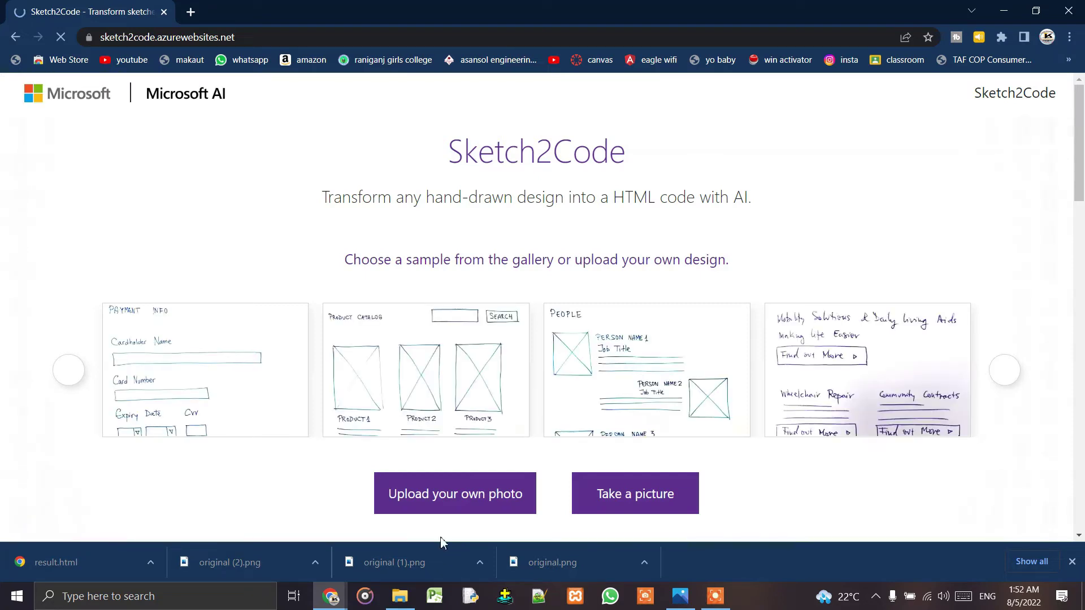
left_click(462, 502)
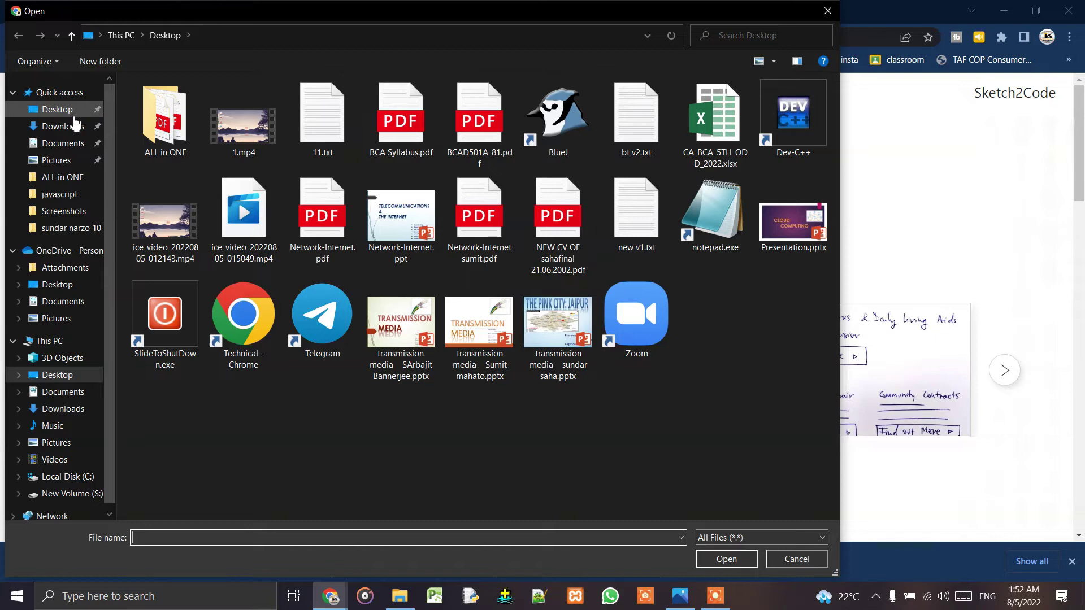
left_click(63, 126)
left_click(205, 175)
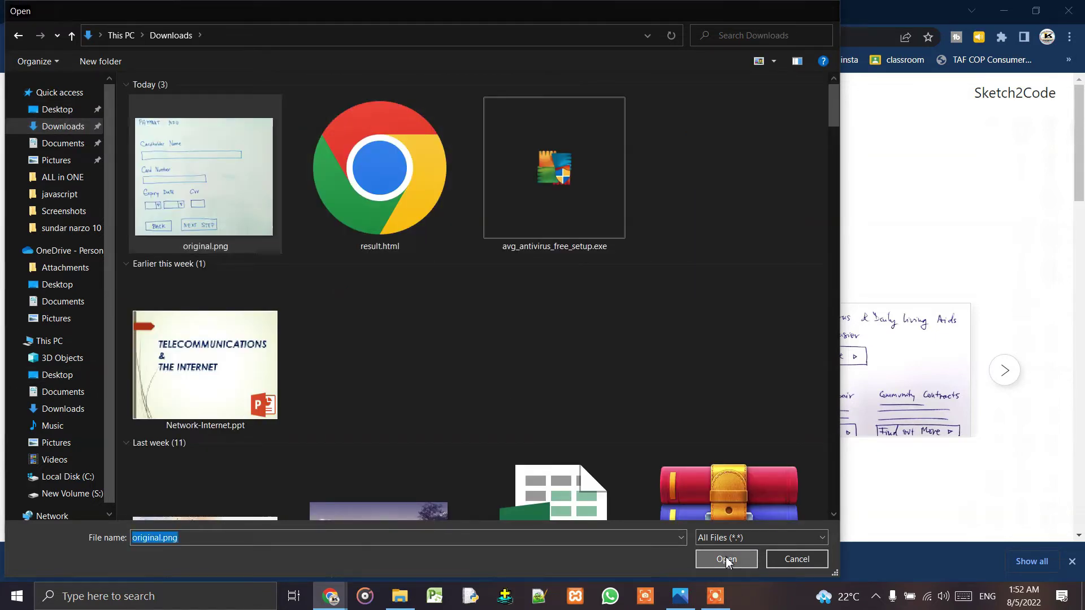
left_click(726, 559)
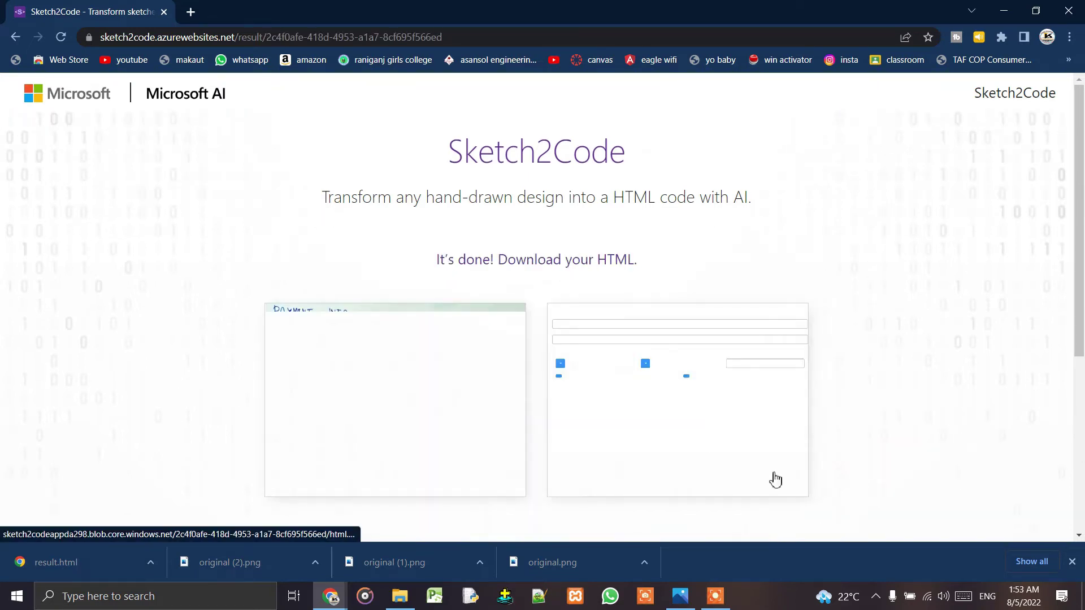
Step: Download the generated HTML and open result.html from This PC > Downloads
scroll(315, 533, "down", 2)
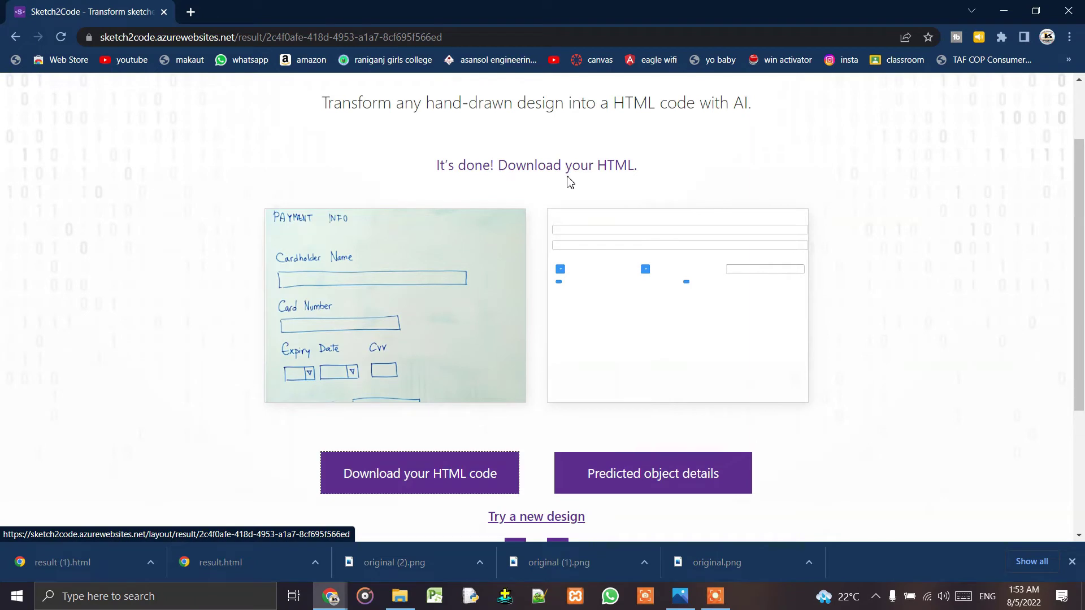
left_click(380, 479)
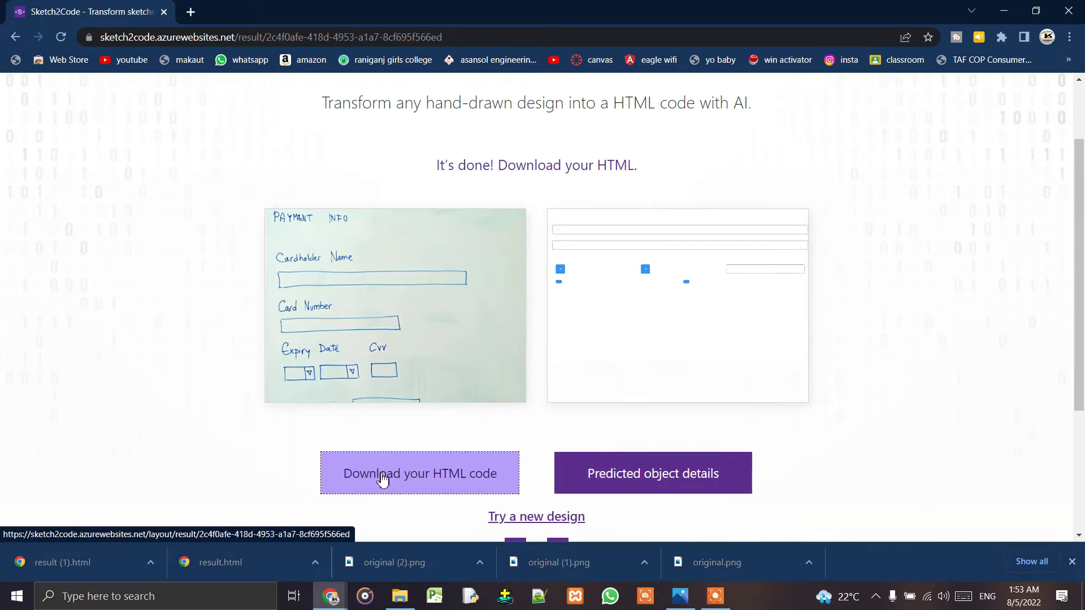
left_click(1004, 11)
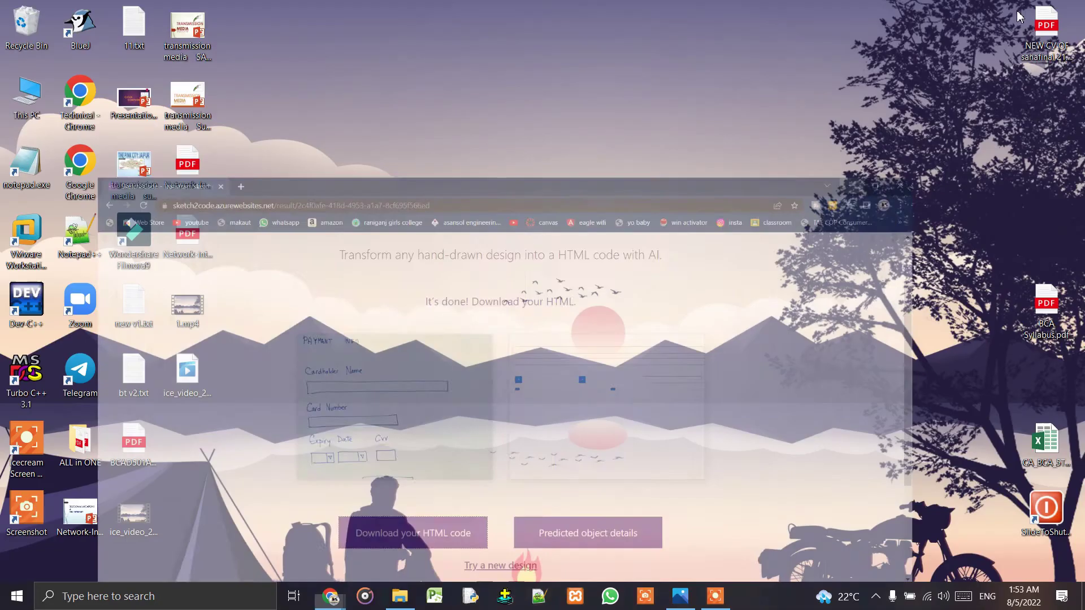
double_click(27, 96)
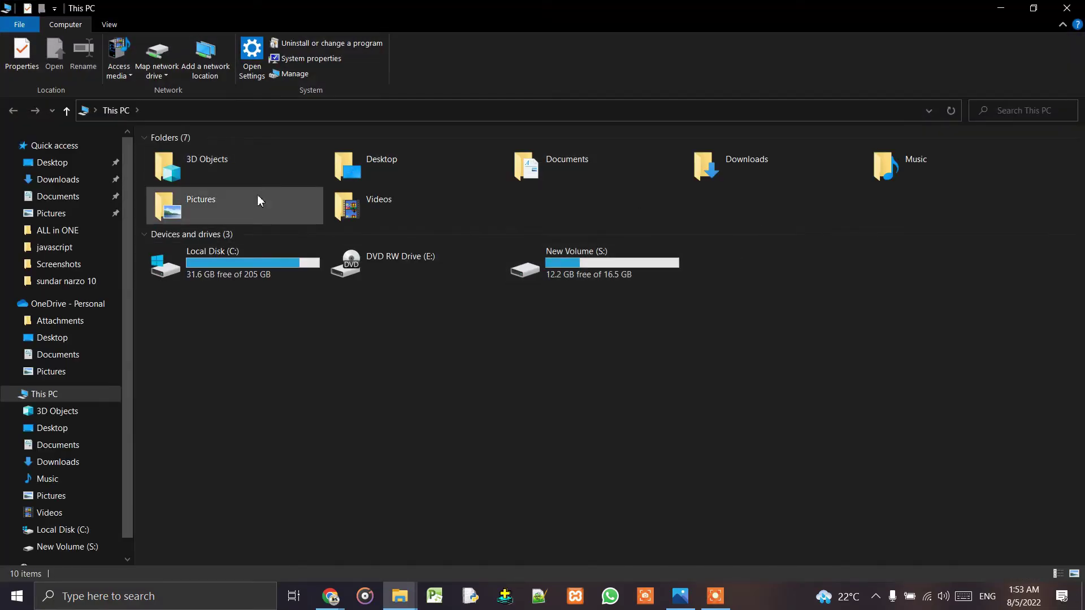
double_click(713, 165)
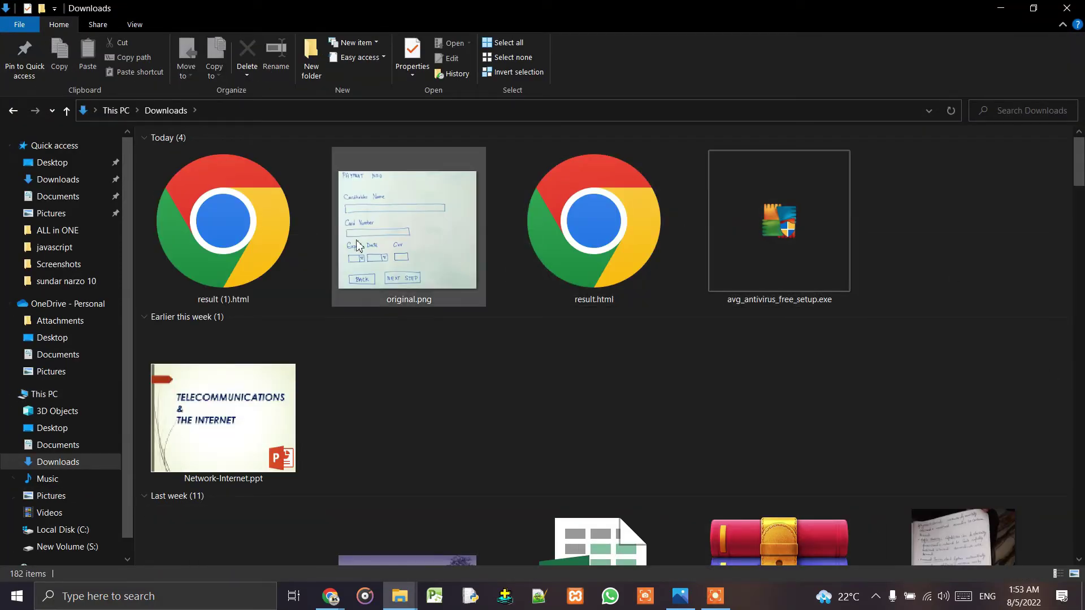
double_click(638, 277)
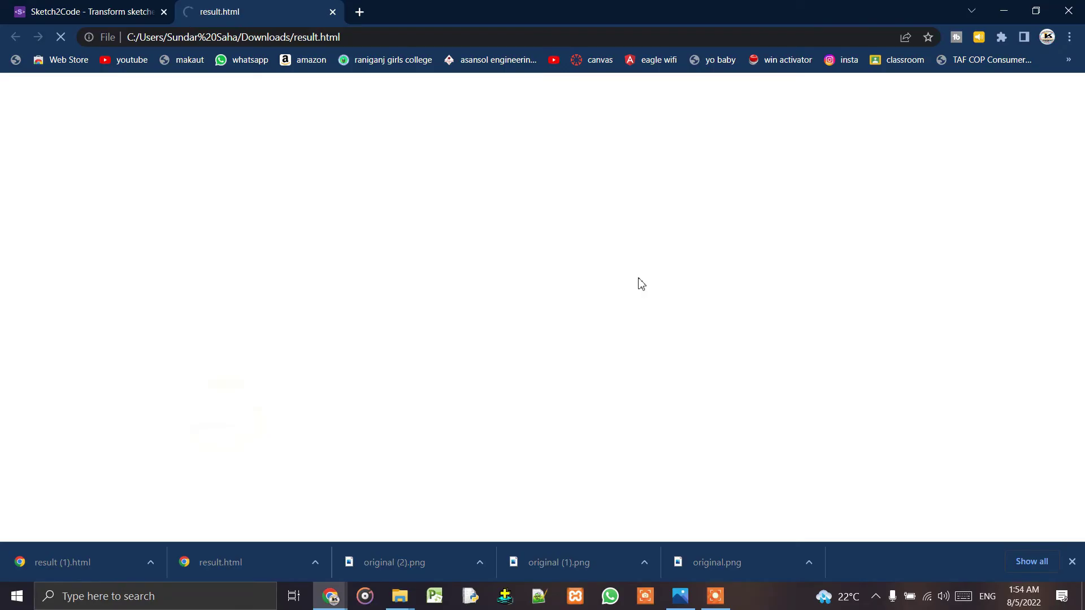
Step: Review the rendered form, highlighting the PAYMENT INFO heading and Cardholder Name label, then close Chrome
left_click_drag(121, 100, 298, 106)
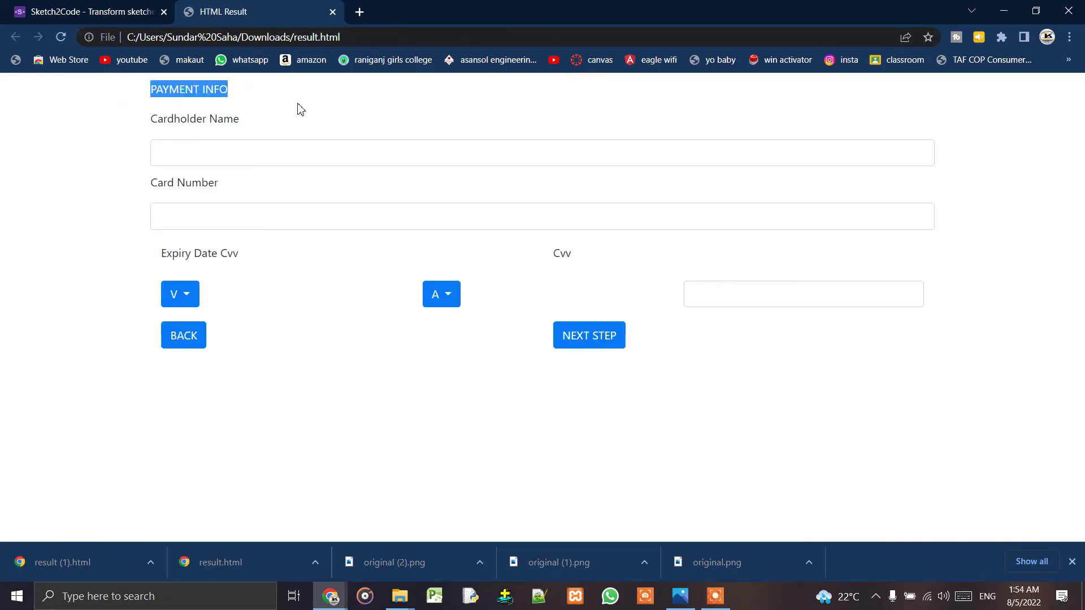
left_click_drag(113, 138, 193, 138)
left_click(194, 138)
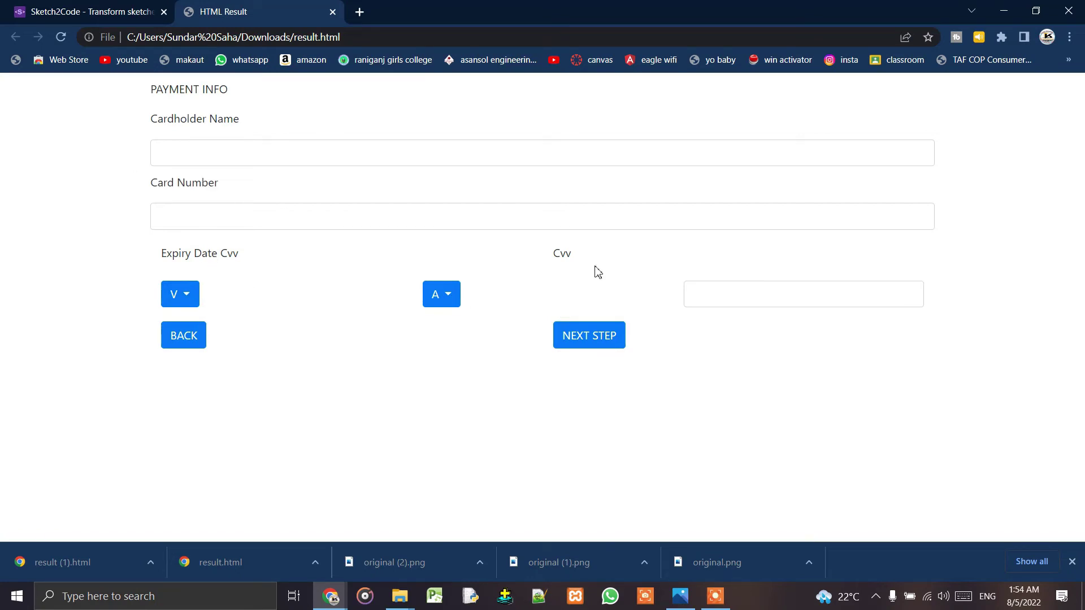
left_click(1067, 6)
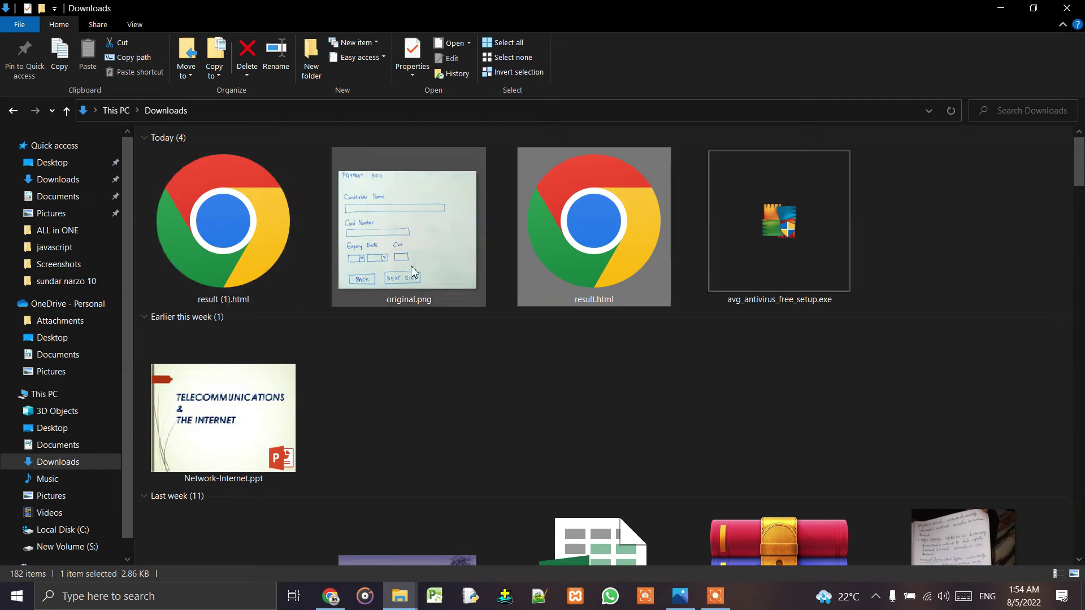
Step: Open result.html in Microsoft Edge, then open result (1).html in Notepad
right_click(667, 247)
mouse_move(709, 341)
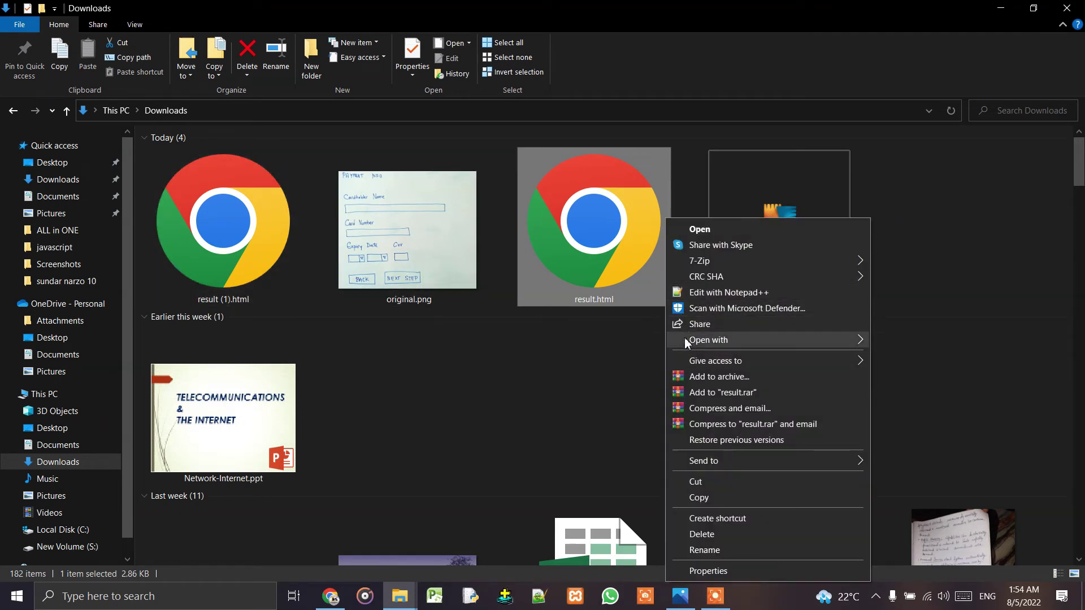
left_click(881, 374)
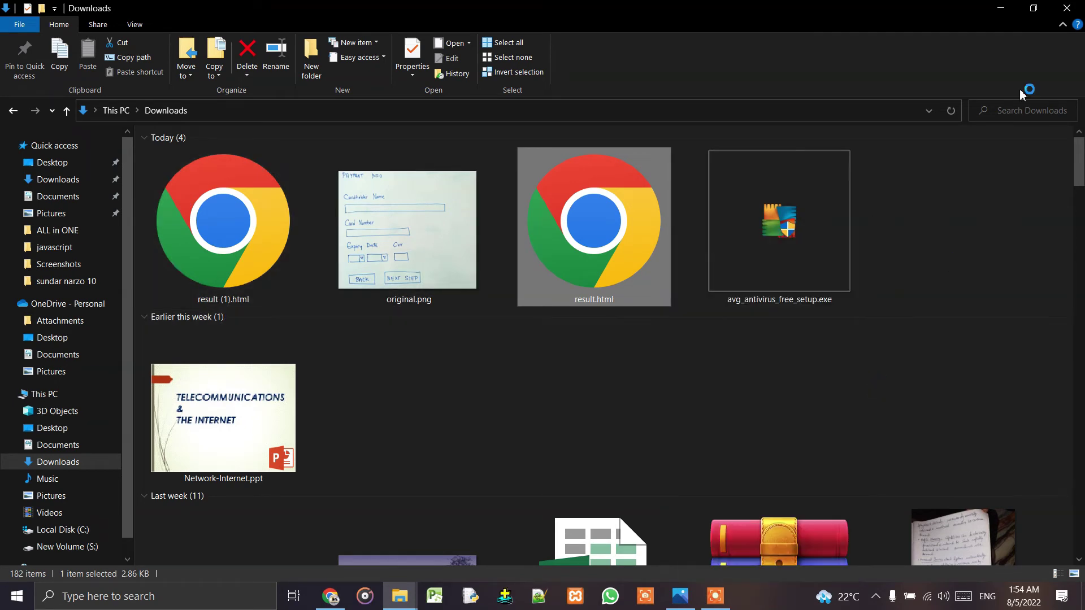
right_click(177, 218)
mouse_move(218, 340)
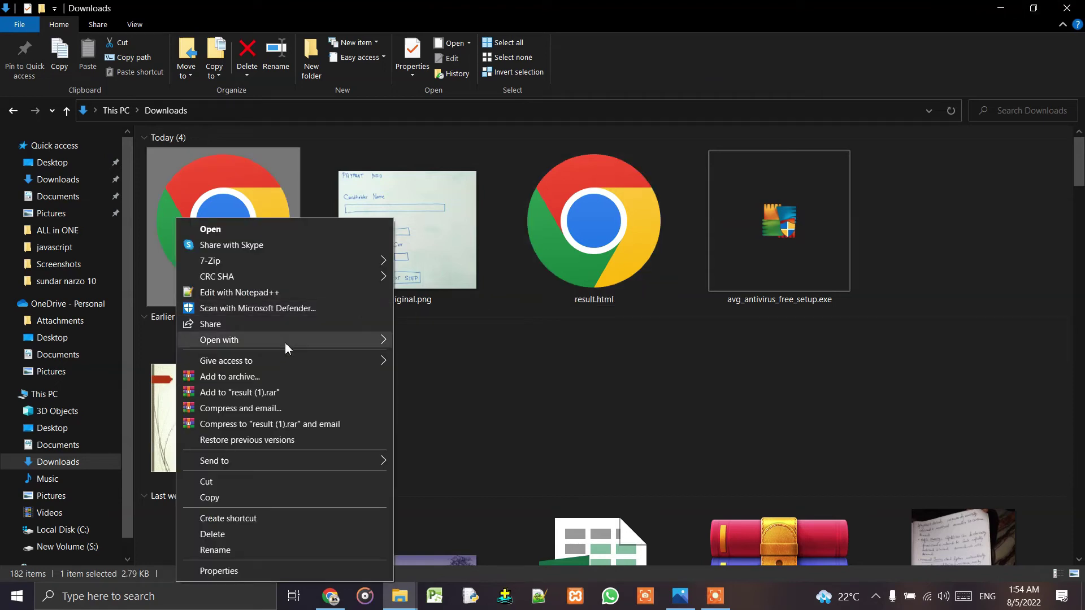
left_click(432, 389)
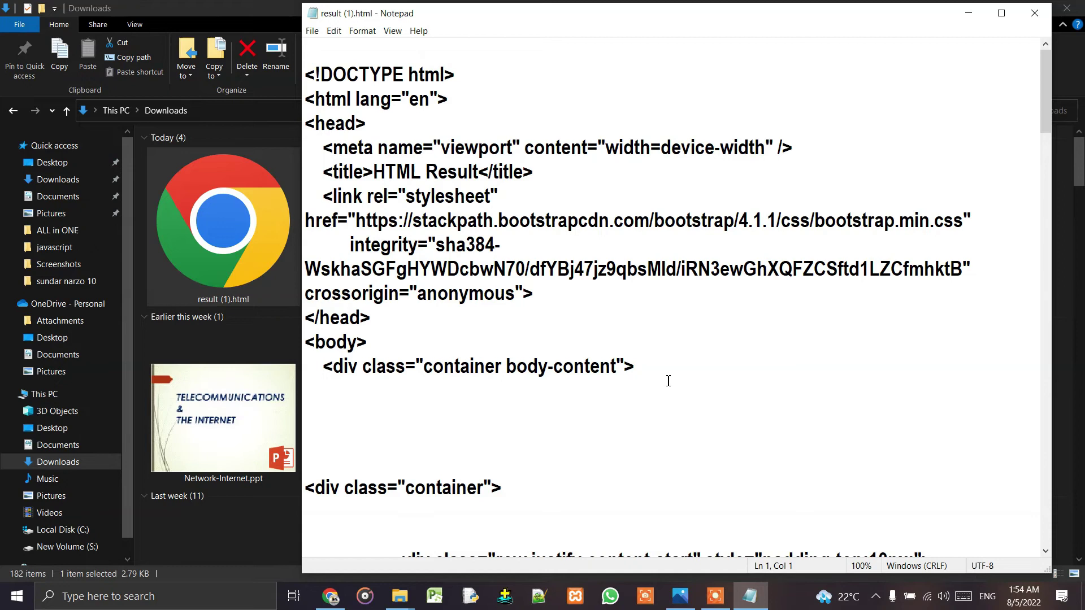
Step: Inspect the source head, highlighting the bootstrap.min.css link and the crossorigin anonymous value
scroll(637, 350, "down", 1)
scroll(637, 348, "down", 3)
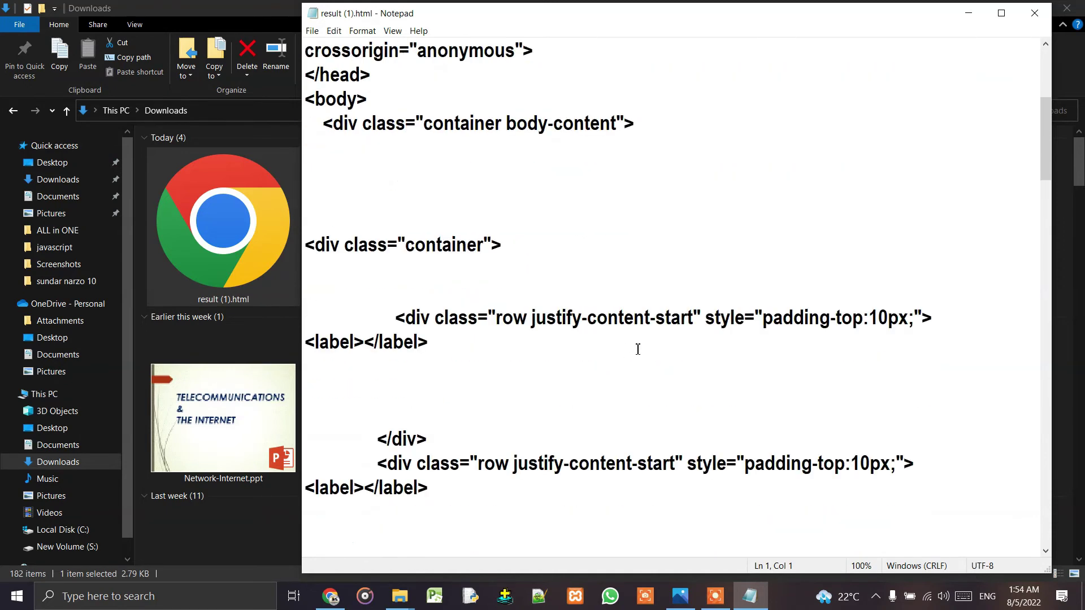
scroll(636, 348, "up", 4)
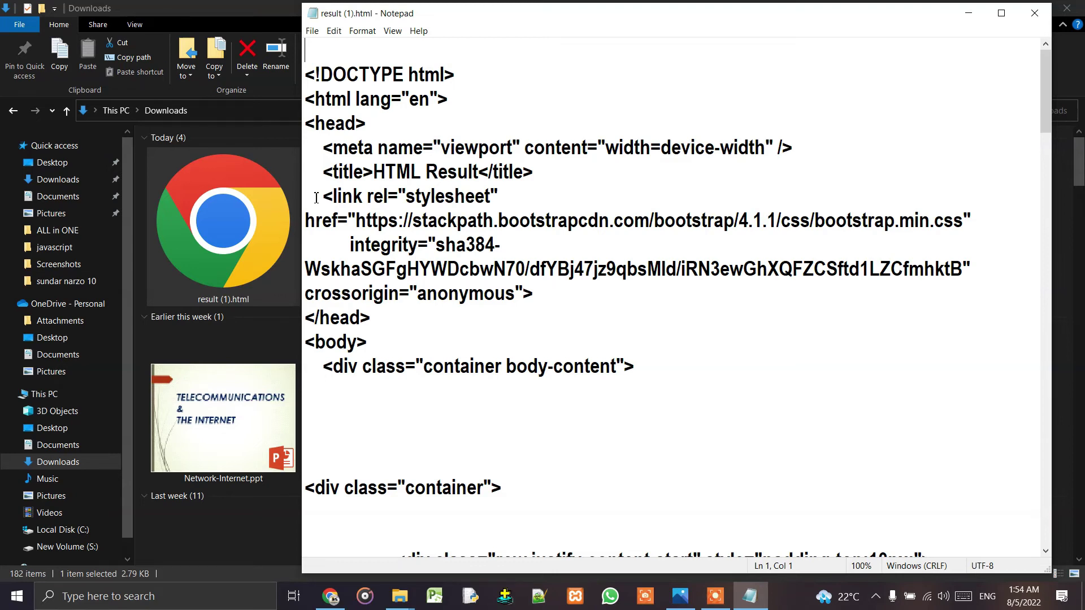
left_click_drag(356, 220, 544, 238)
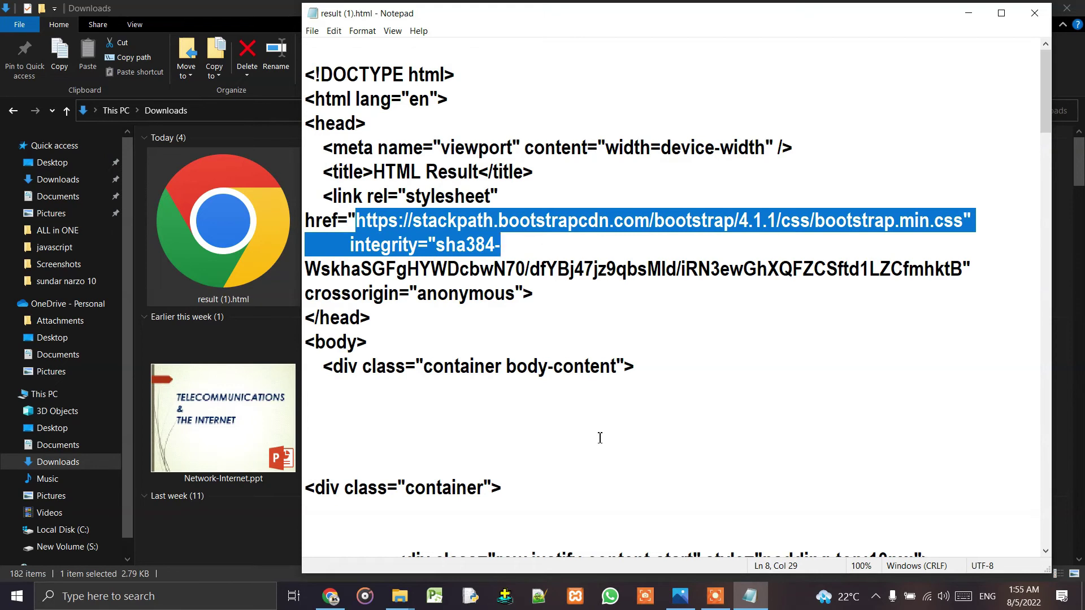
mouse_move(418, 293)
left_mouse_down()
mouse_move(536, 298)
mouse_move(517, 311)
left_mouse_up()
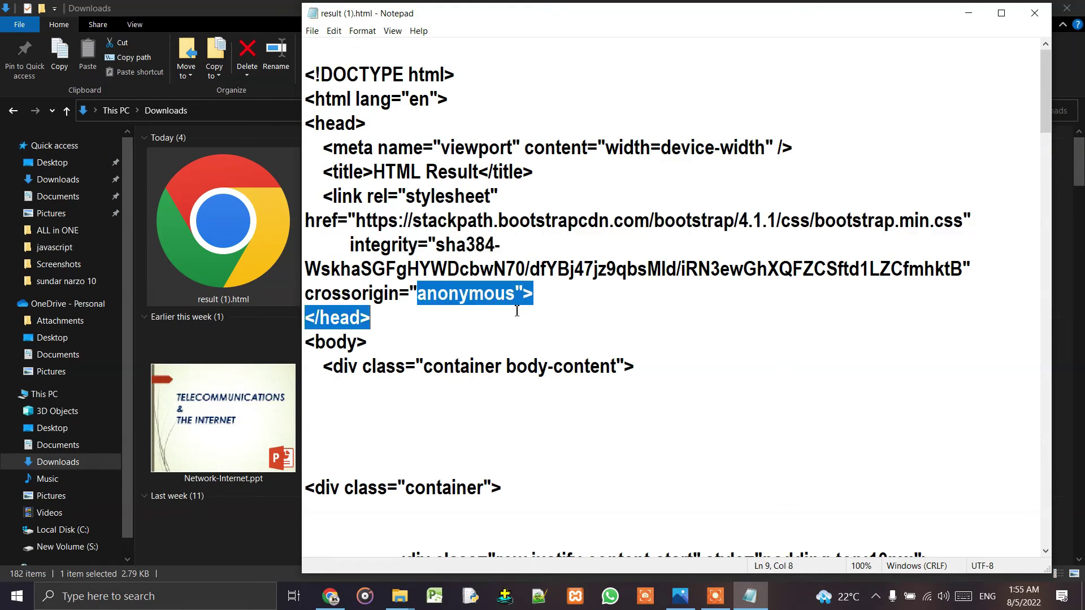
left_click(516, 295)
Step: Scroll through the form markup, then minimize Notepad and the Downloads window
scroll(717, 333, "down", 5)
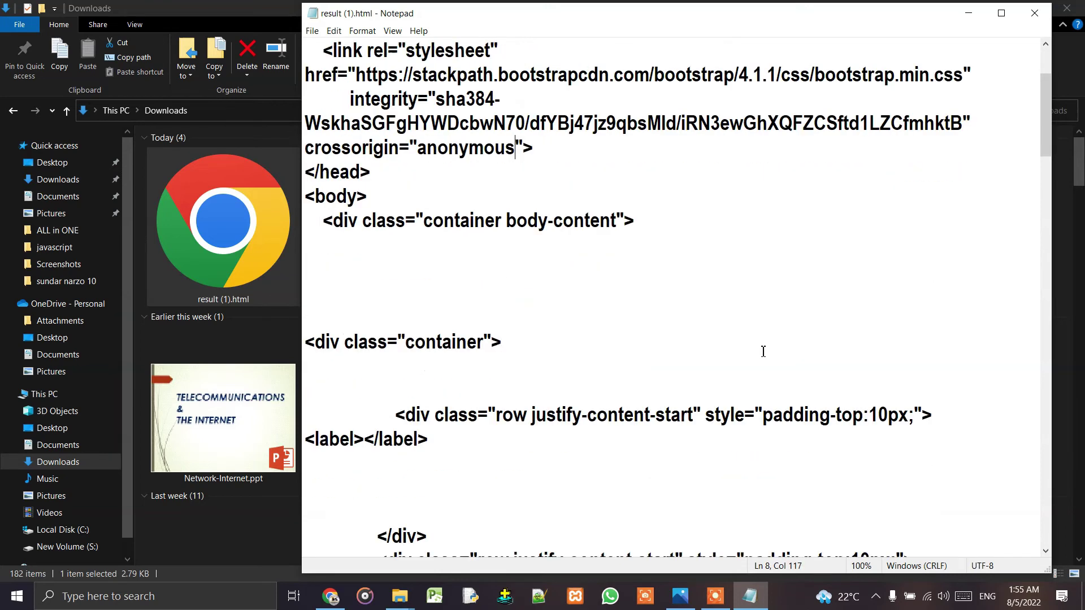
scroll(763, 352, "down", 4)
scroll(763, 351, "down", 5)
scroll(763, 351, "down", 2)
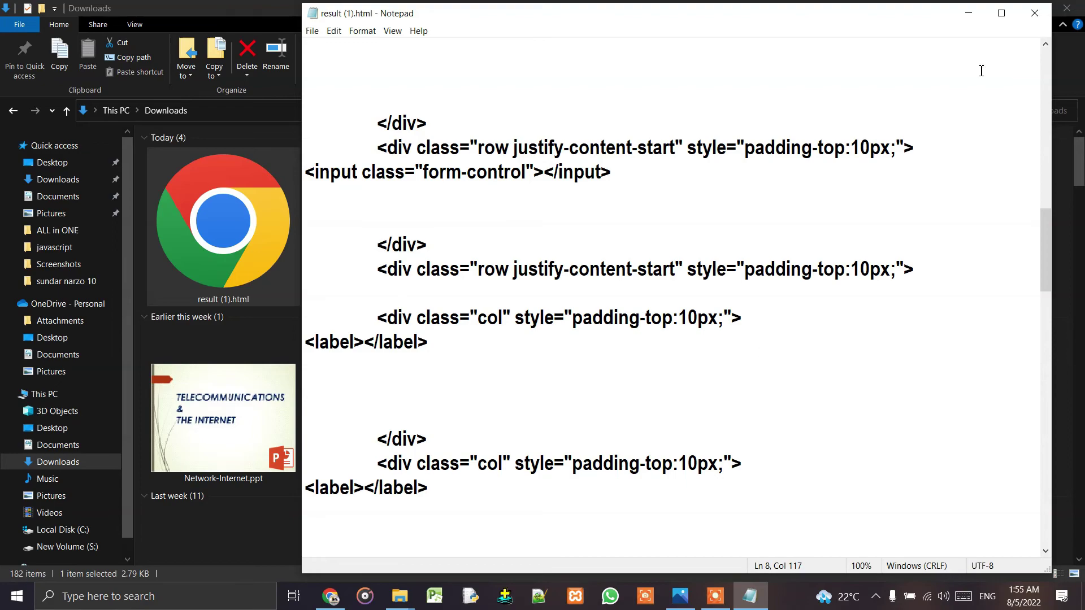
left_click(969, 13)
left_click(1011, 13)
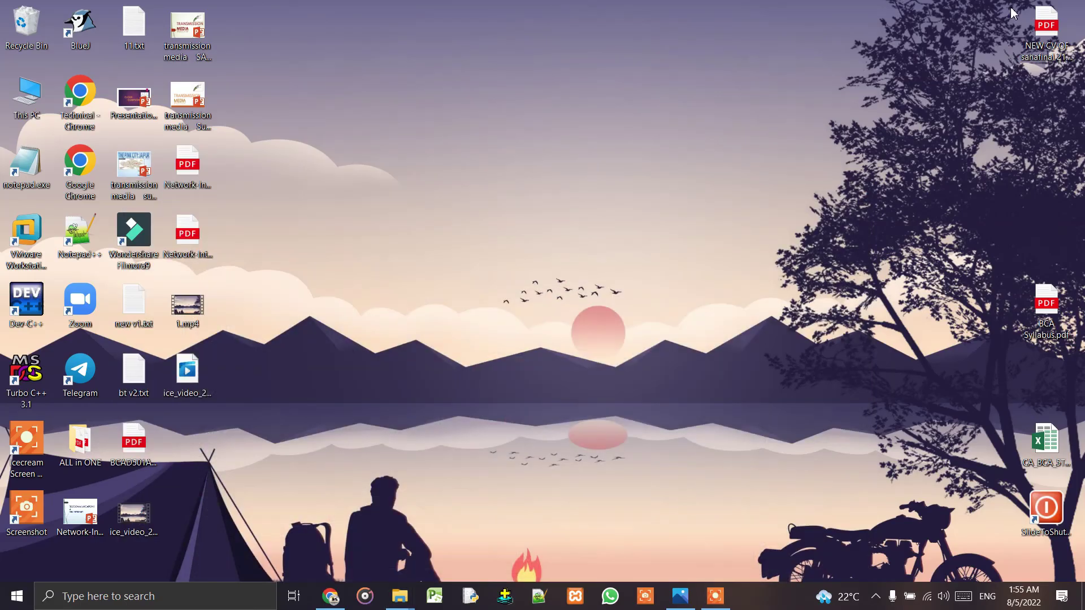